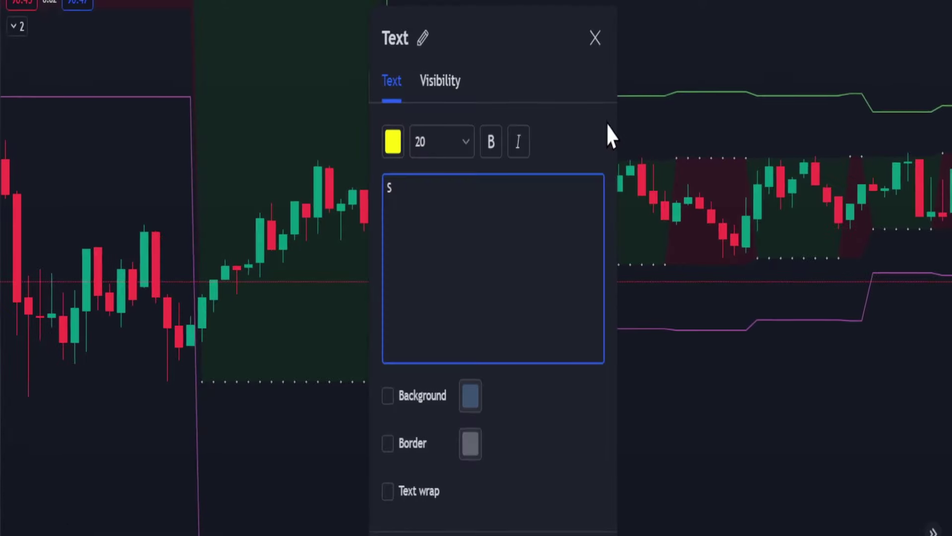
Enter SELL as the text of the yellow chart label
{"action": "type", "text": "ELL"}
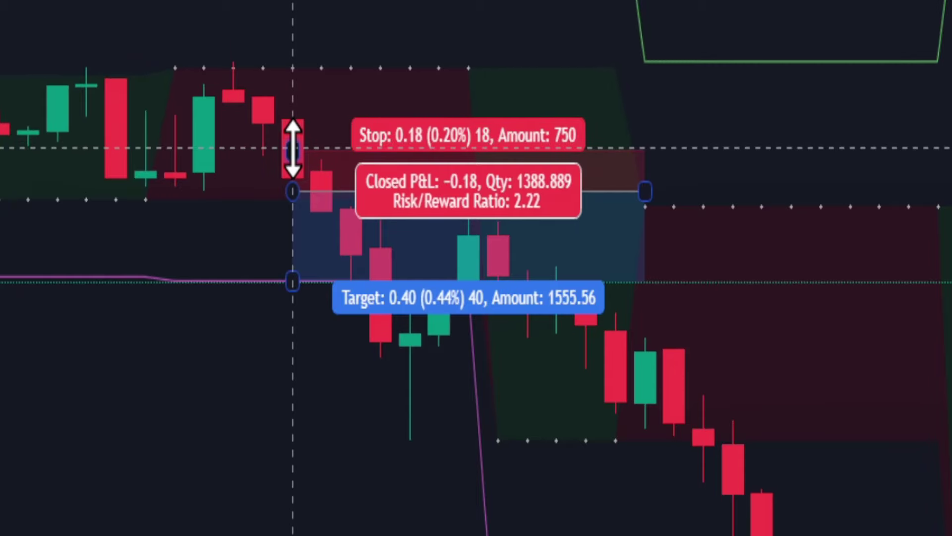
{"action": "left_click_drag", "start_coordinate": [292, 147], "coordinate": [292, 44]}
{"action": "left_click_drag", "start_coordinate": [297, 251], "coordinate": [292, 466]}
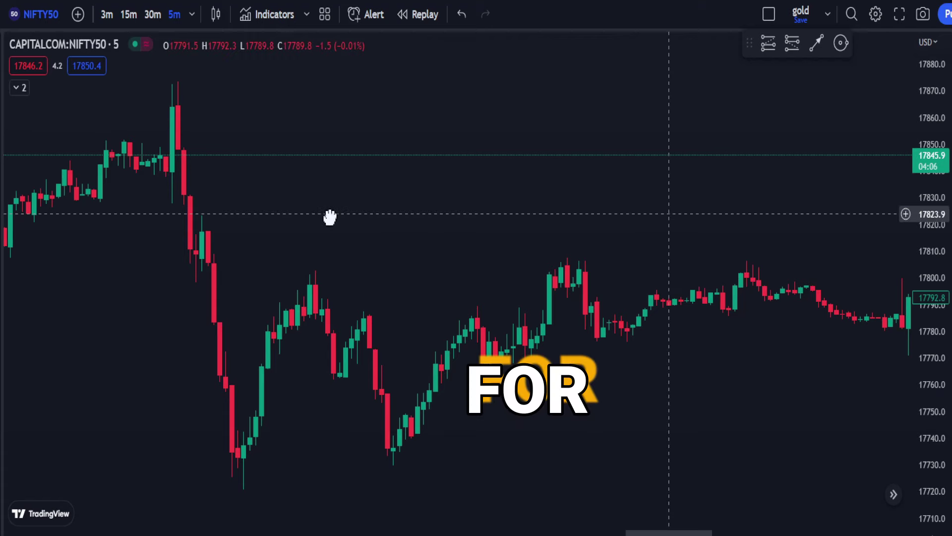
{"action": "left_click_drag", "start_coordinate": [329, 212], "coordinate": [193, 217]}
{"action": "left_click_drag", "start_coordinate": [564, 211], "coordinate": [468, 207]}
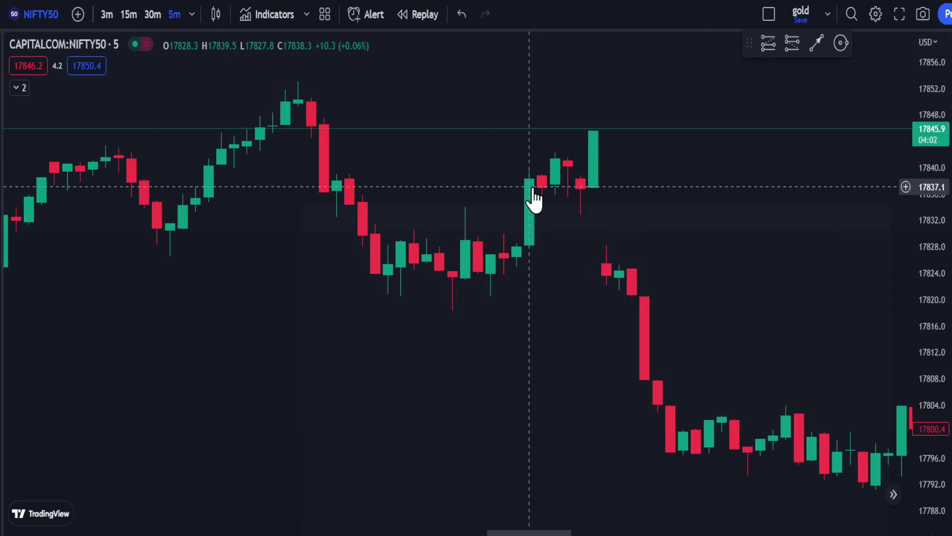
{"action": "left_click_drag", "start_coordinate": [534, 198], "coordinate": [319, 113]}
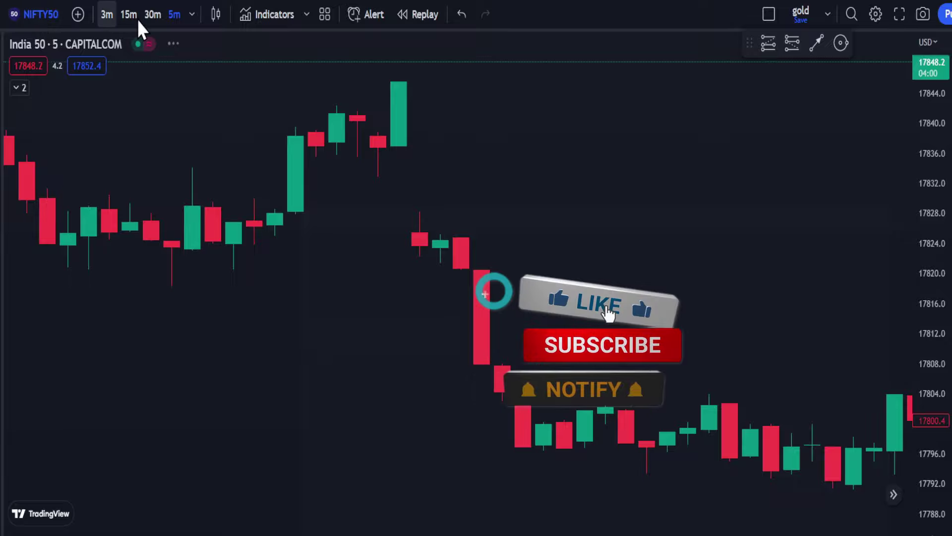
{"action": "left_click", "coordinate": [192, 15]}
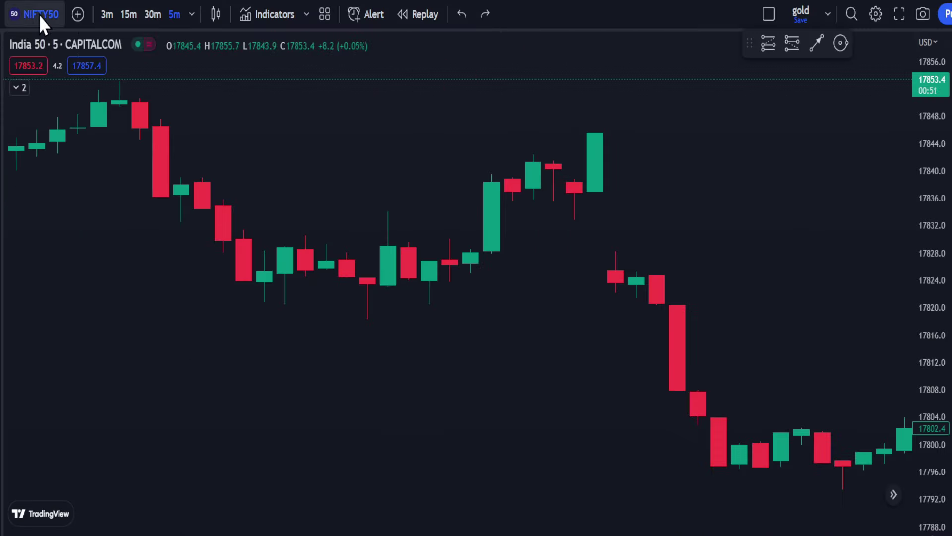
{"action": "left_click", "coordinate": [40, 14]}
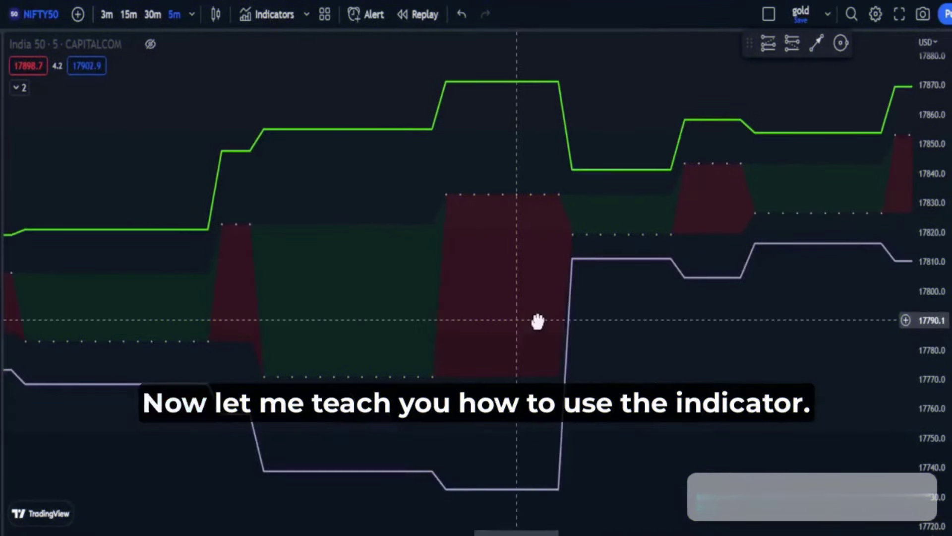
{"action": "left_click_drag", "start_coordinate": [538, 322], "coordinate": [571, 342]}
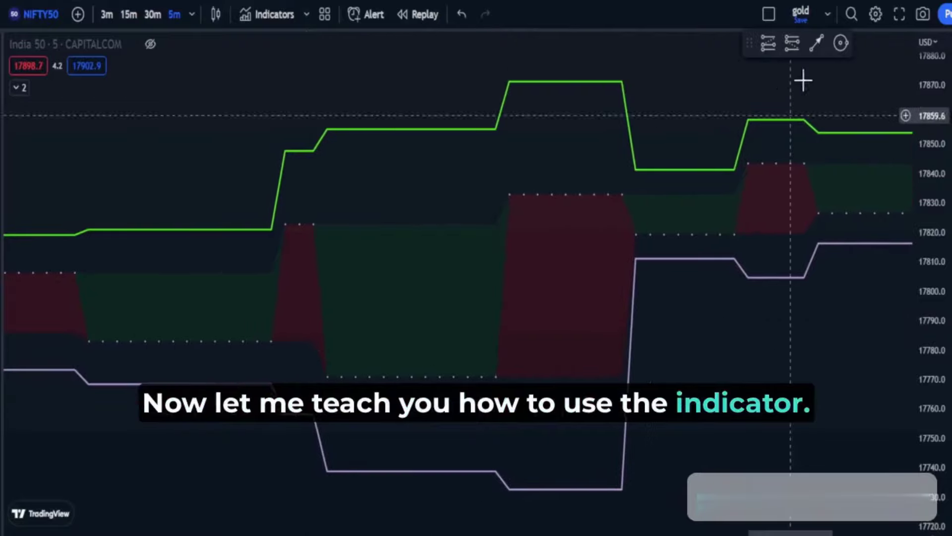
Mark the green buy zone and the adjacent red sell zone with one circle each, and show the India 50 candles
{"action": "left_click", "coordinate": [842, 43]}
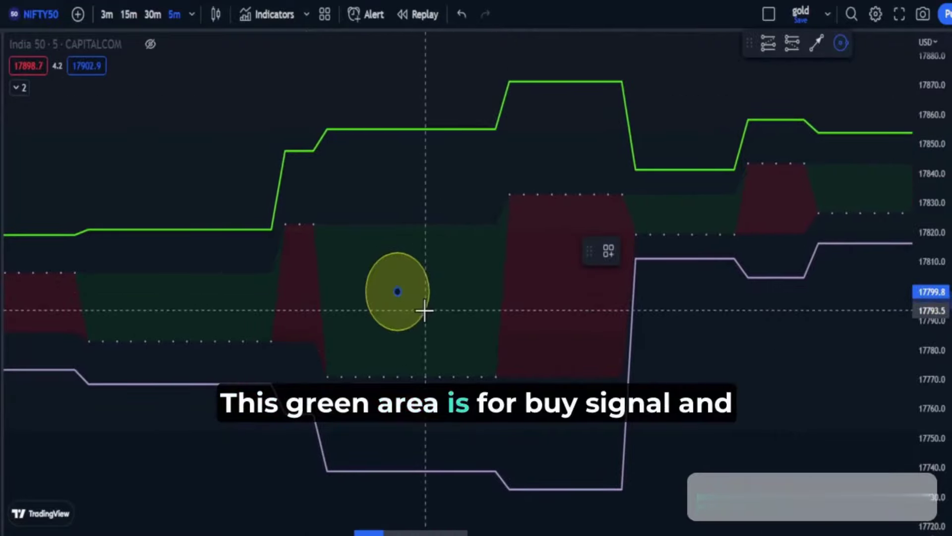
{"action": "left_click", "coordinate": [841, 43]}
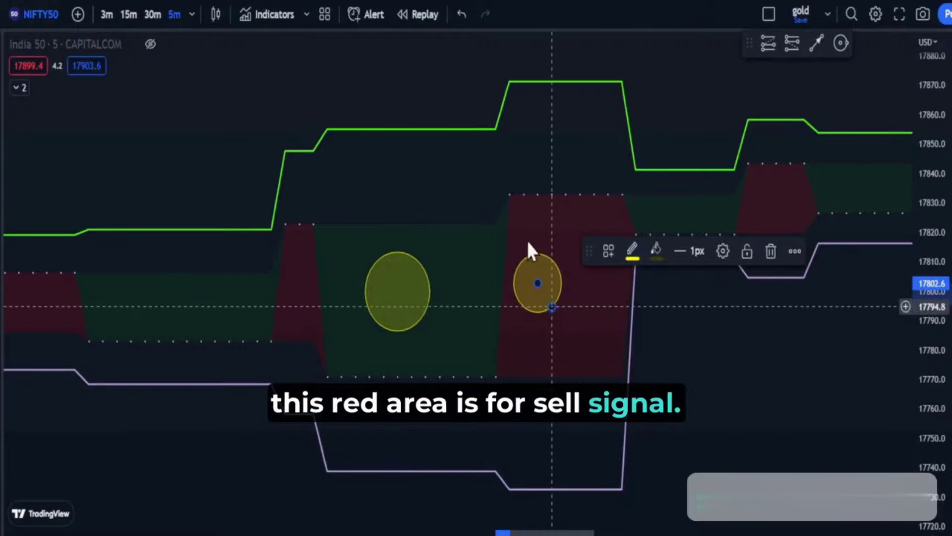
{"action": "left_click", "coordinate": [495, 185]}
{"action": "left_click", "coordinate": [150, 43]}
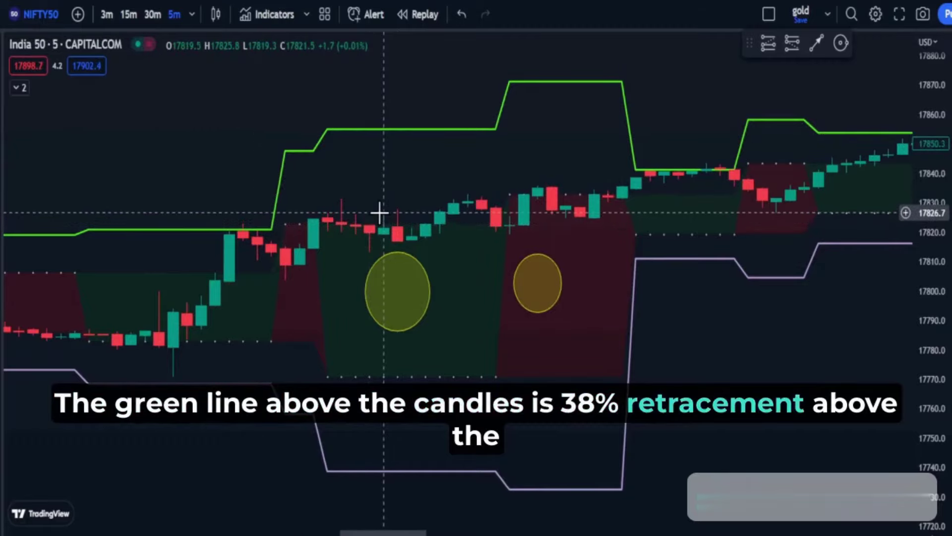
Examine the course of the yellow moving-average line on the India 50 five-minute chart
{"action": "scroll", "coordinate": [465, 233], "scroll_direction": "down", "scroll_amount": 1}
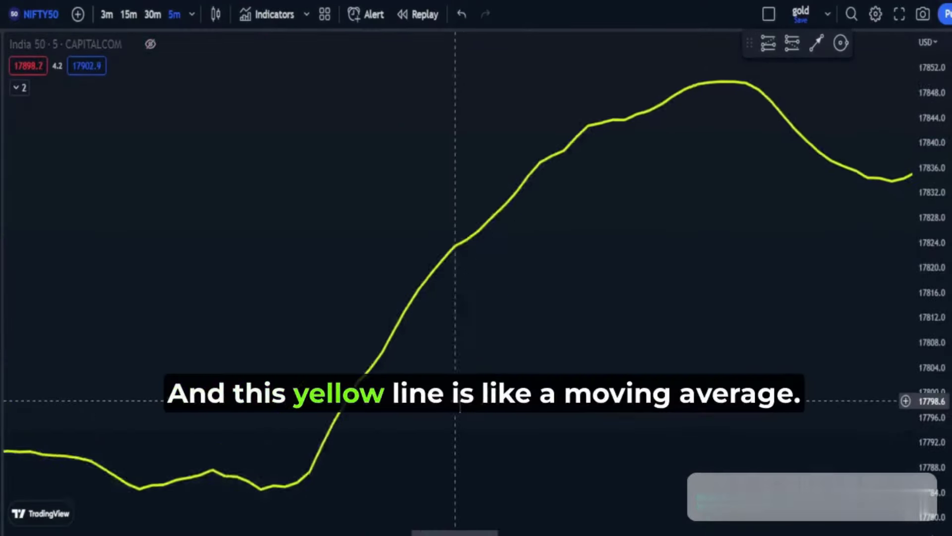
{"action": "scroll", "coordinate": [496, 323], "scroll_direction": "up", "scroll_amount": 1}
{"action": "left_click_drag", "start_coordinate": [586, 241], "coordinate": [448, 283]}
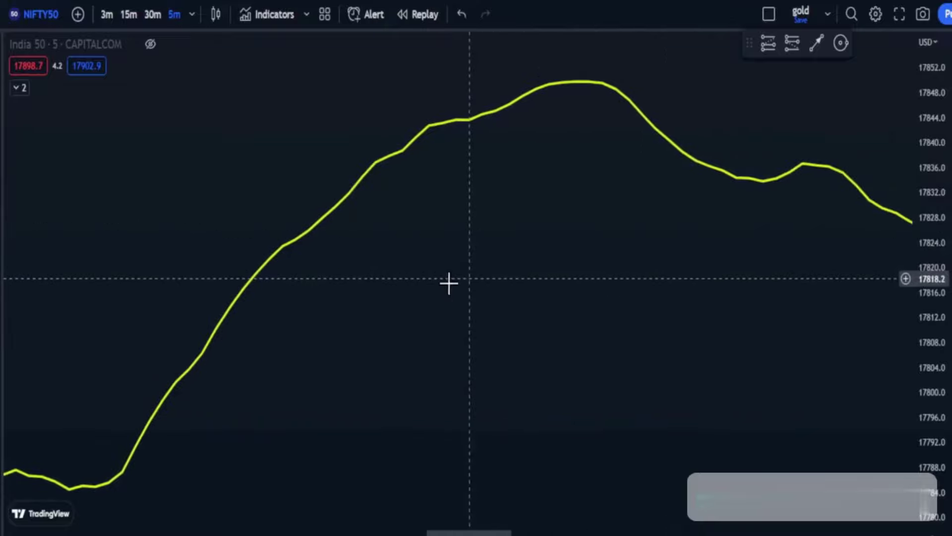
{"action": "scroll", "coordinate": [626, 298], "scroll_direction": "down", "scroll_amount": 2}
{"action": "scroll", "coordinate": [496, 276], "scroll_direction": "down", "scroll_amount": 1}
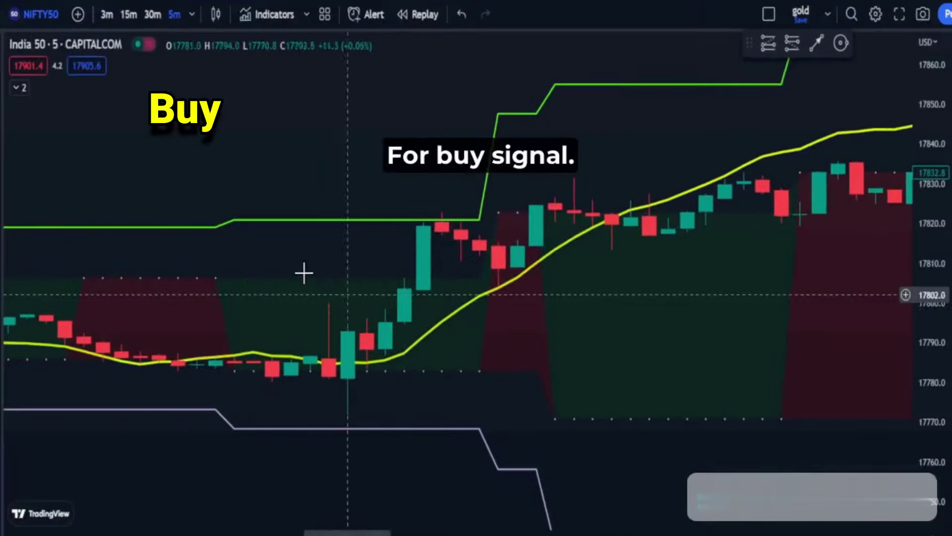
{"action": "left_click_drag", "start_coordinate": [329, 257], "coordinate": [455, 231]}
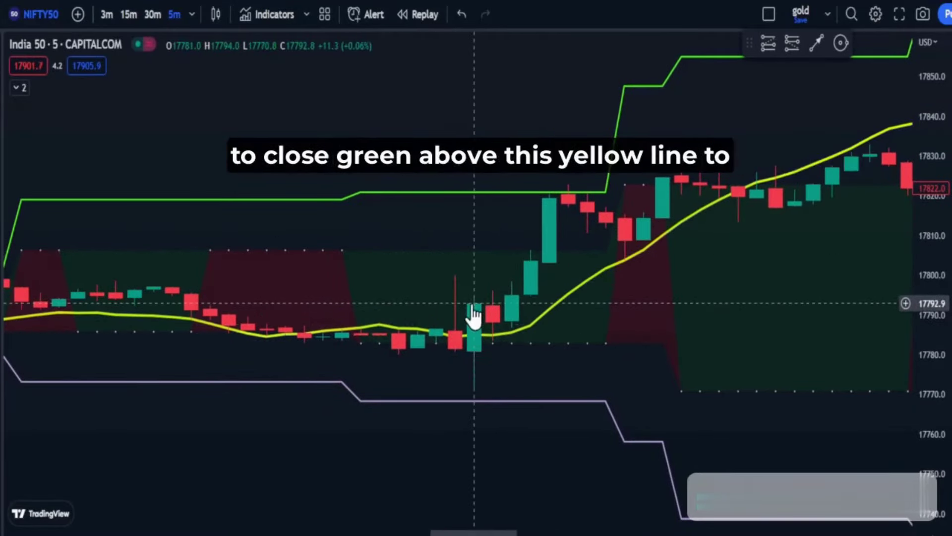
Place a long position at about 17785 on the green candle crossing the yellow line, with its stop below the dotted line and its target near the green line
{"action": "left_click_drag", "start_coordinate": [548, 290], "coordinate": [517, 366]}
{"action": "left_click", "coordinate": [768, 46]}
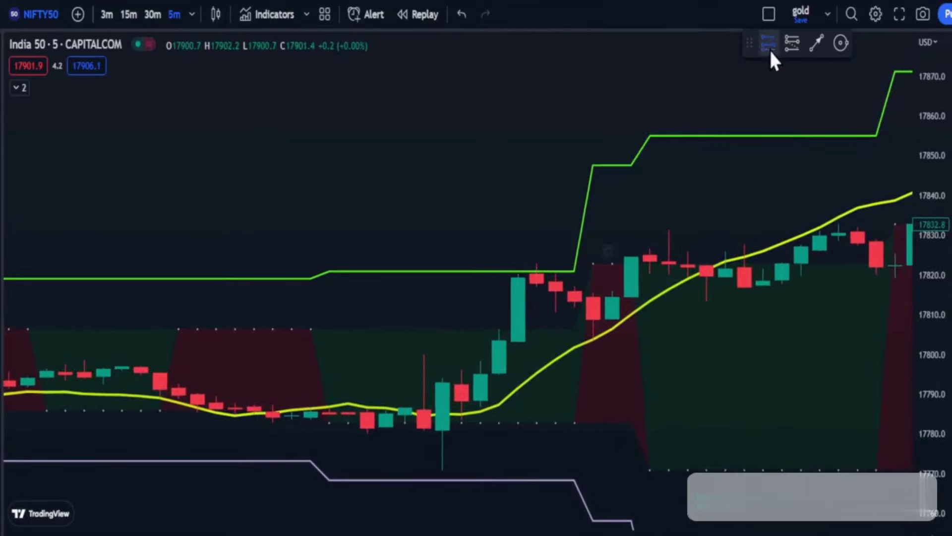
{"action": "left_click", "coordinate": [440, 412]}
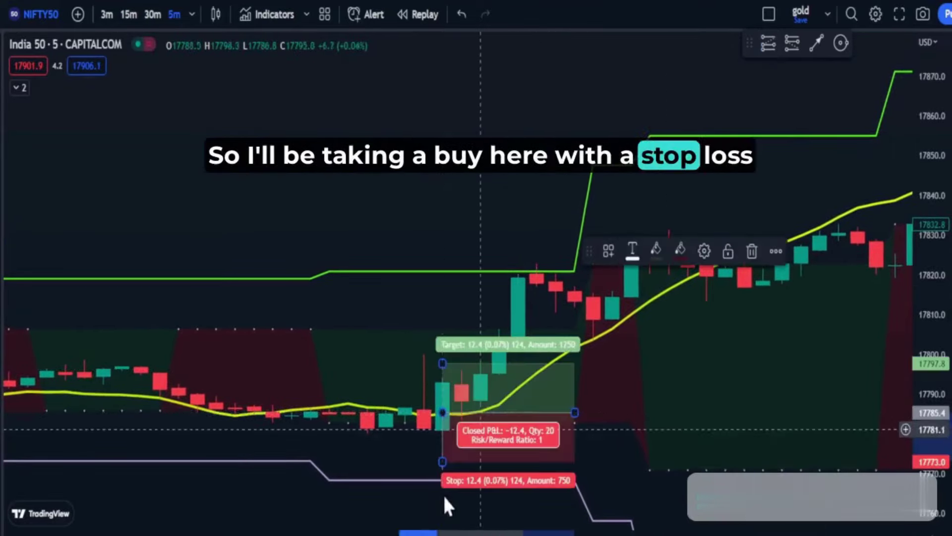
{"action": "left_click_drag", "start_coordinate": [445, 463], "coordinate": [443, 426]}
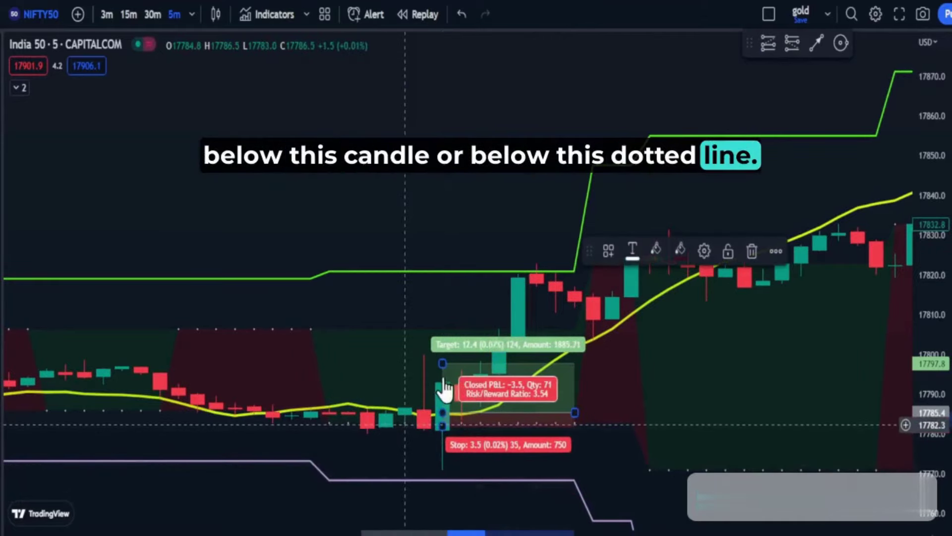
{"action": "left_click_drag", "start_coordinate": [445, 364], "coordinate": [455, 255]}
Place a short position at about 17830 on the red candle crossing below the yellow line in the red zone
{"action": "left_click_drag", "start_coordinate": [597, 184], "coordinate": [517, 174]}
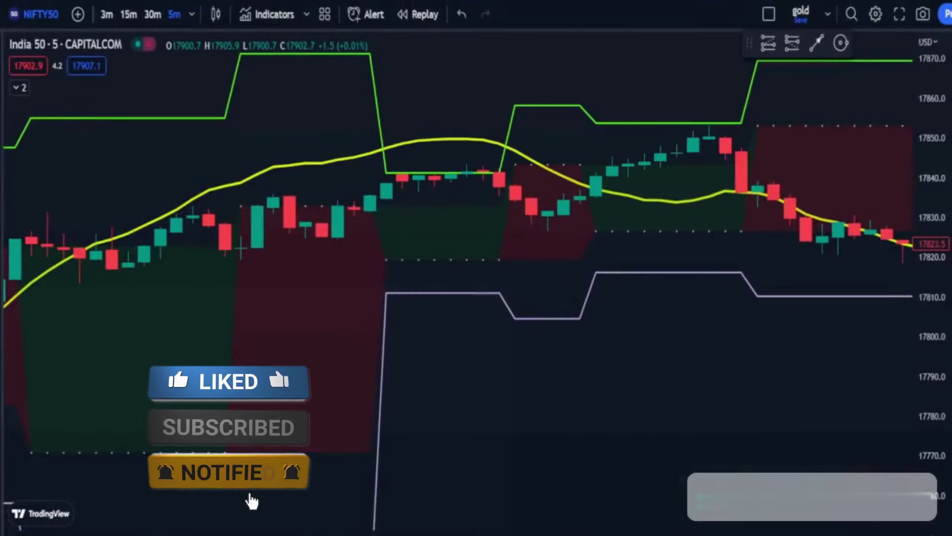
{"action": "left_click_drag", "start_coordinate": [616, 415], "coordinate": [552, 396]}
{"action": "left_click_drag", "start_coordinate": [925, 278], "coordinate": [950, 89]}
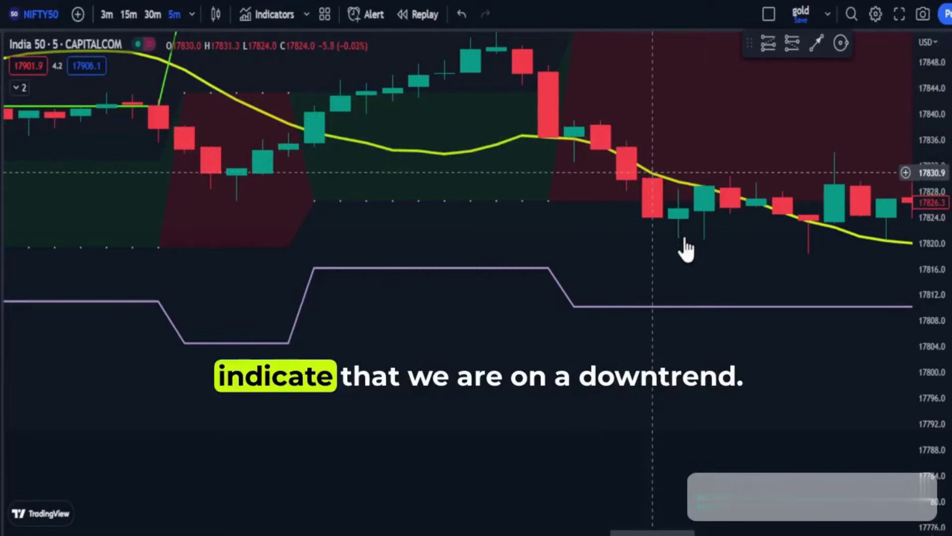
{"action": "left_click_drag", "start_coordinate": [590, 262], "coordinate": [569, 266]}
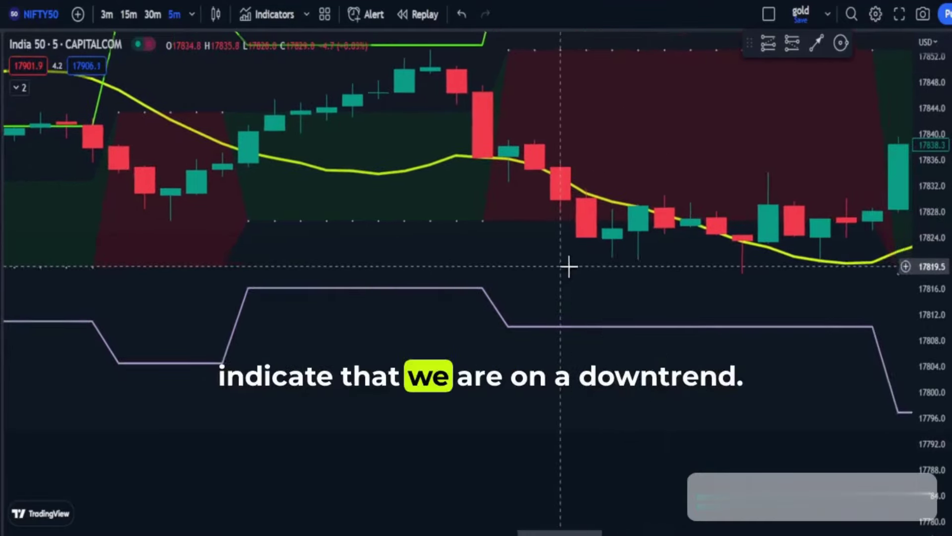
{"action": "left_click", "coordinate": [793, 42]}
{"action": "left_click", "coordinate": [560, 195]}
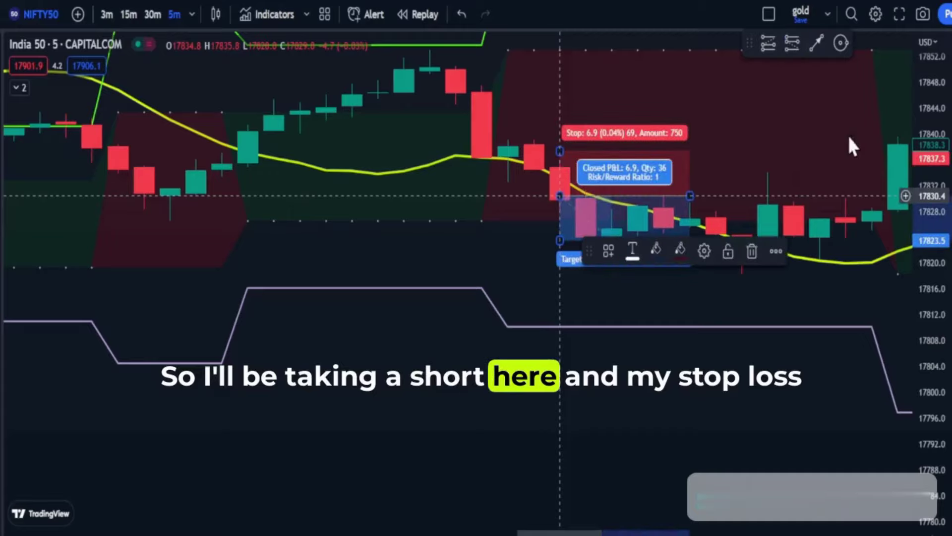
Move the short position's stop to about 17853 at the upper dotted line and its target to about 17800
{"action": "left_click_drag", "start_coordinate": [937, 121], "coordinate": [936, 173]}
{"action": "left_click_drag", "start_coordinate": [771, 201], "coordinate": [767, 217]}
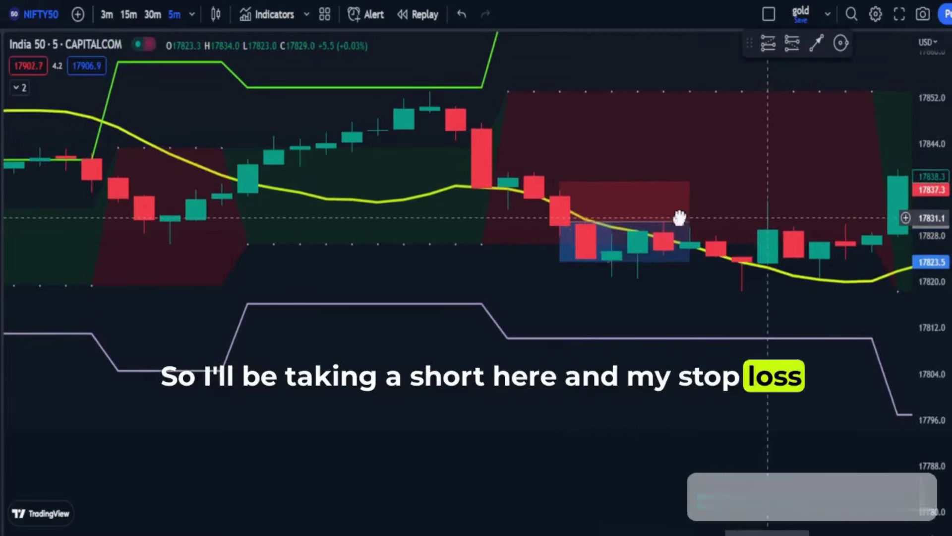
{"action": "left_click", "coordinate": [558, 189]}
{"action": "left_click_drag", "start_coordinate": [556, 176], "coordinate": [557, 90]}
{"action": "left_click_drag", "start_coordinate": [556, 261], "coordinate": [557, 393]}
Follow the price action after the short entry and compare it with the target and the yellow line
{"action": "mouse_move", "coordinate": [777, 375]}
{"action": "left_mouse_down"}
{"action": "mouse_move", "coordinate": [400, 361]}
{"action": "mouse_move", "coordinate": [414, 330]}
{"action": "left_mouse_up"}
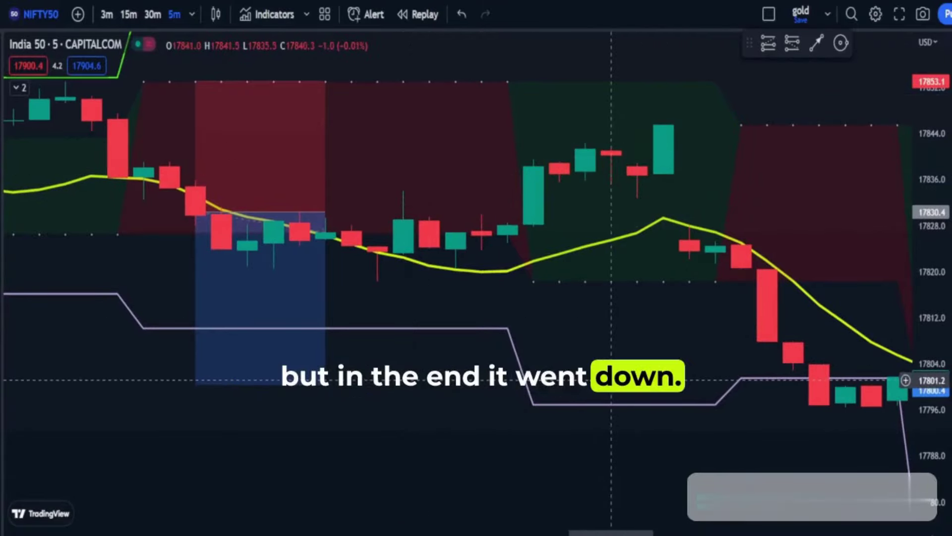
{"action": "left_click_drag", "start_coordinate": [622, 373], "coordinate": [355, 367]}
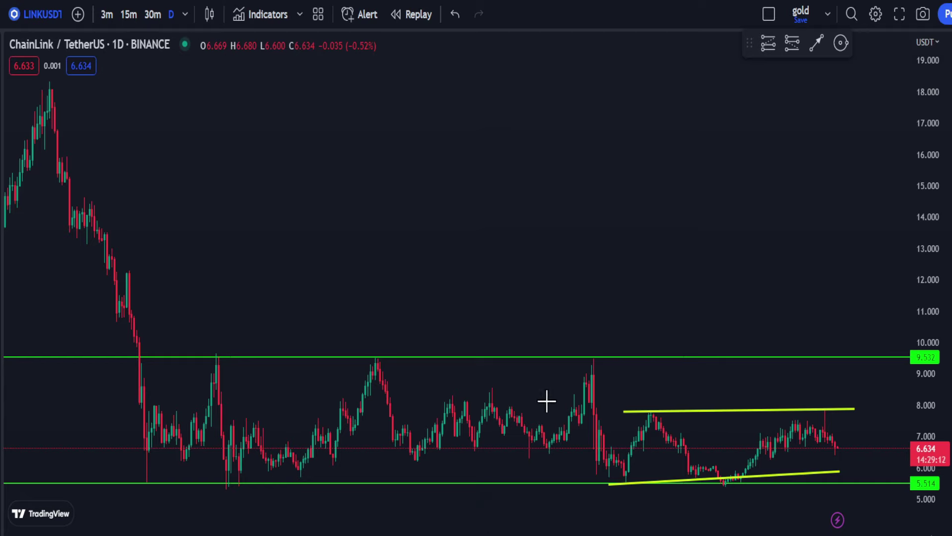
{"action": "scroll", "coordinate": [548, 400], "scroll_direction": "up", "scroll_amount": 5}
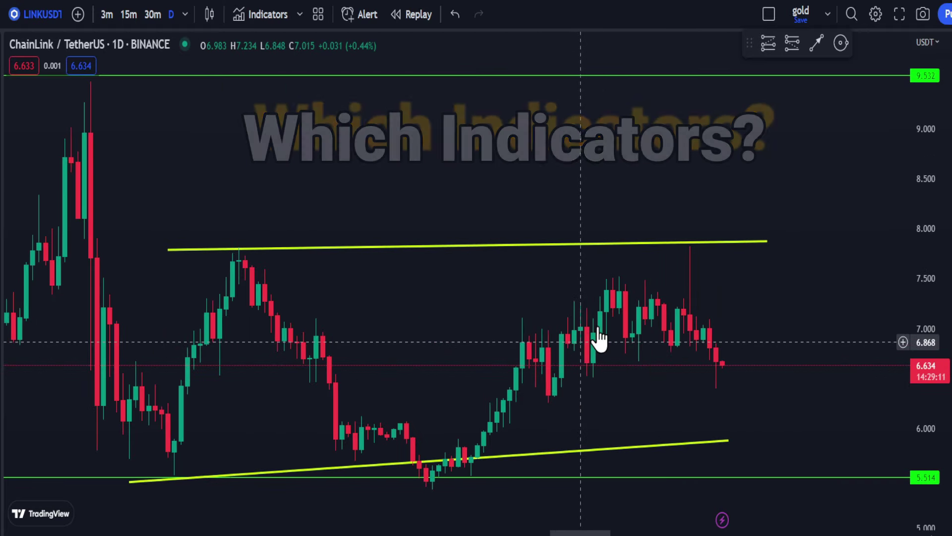
Search the indicators for "profit tar" and add the community script Profit target area to the ChainLink chart
{"action": "scroll", "coordinate": [481, 272], "scroll_direction": "up", "scroll_amount": 10}
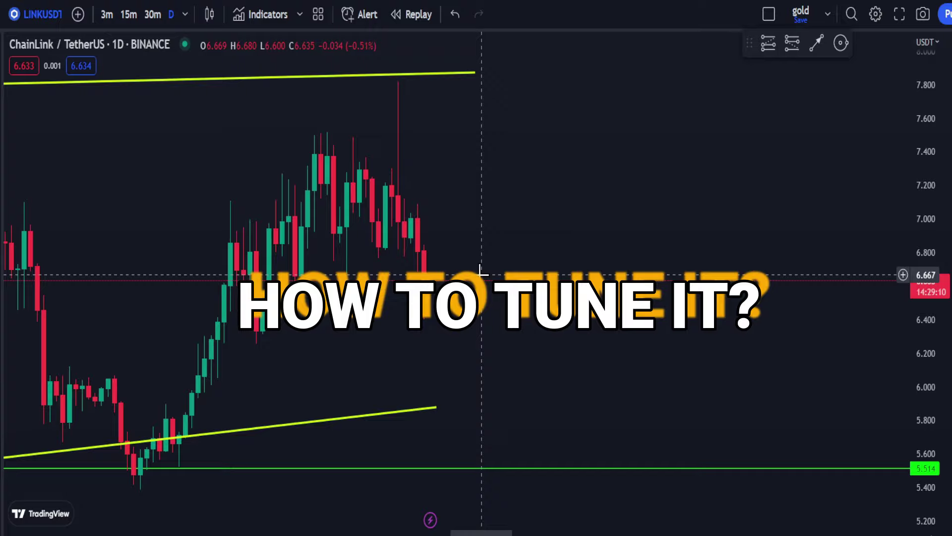
{"action": "left_click", "coordinate": [262, 18]}
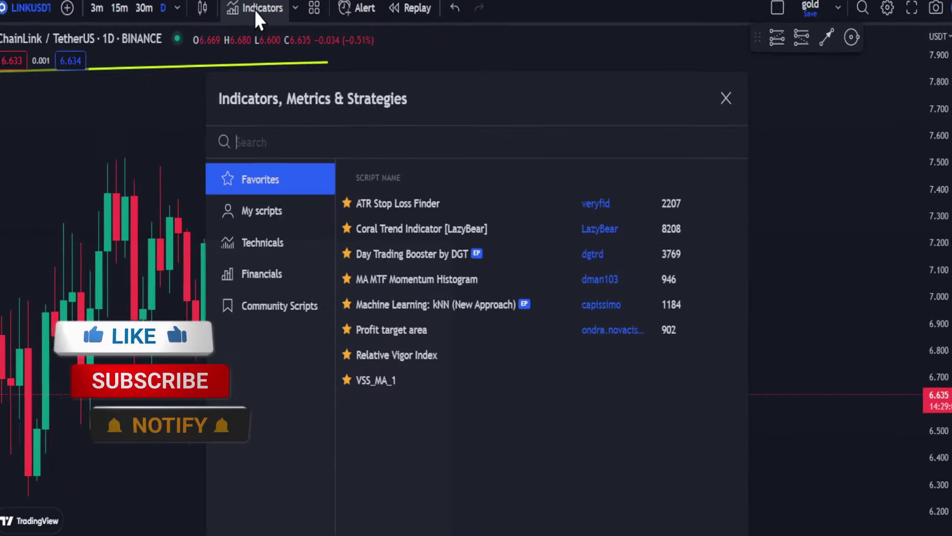
{"action": "type", "text": "profit "}
{"action": "type", "text": "tar"}
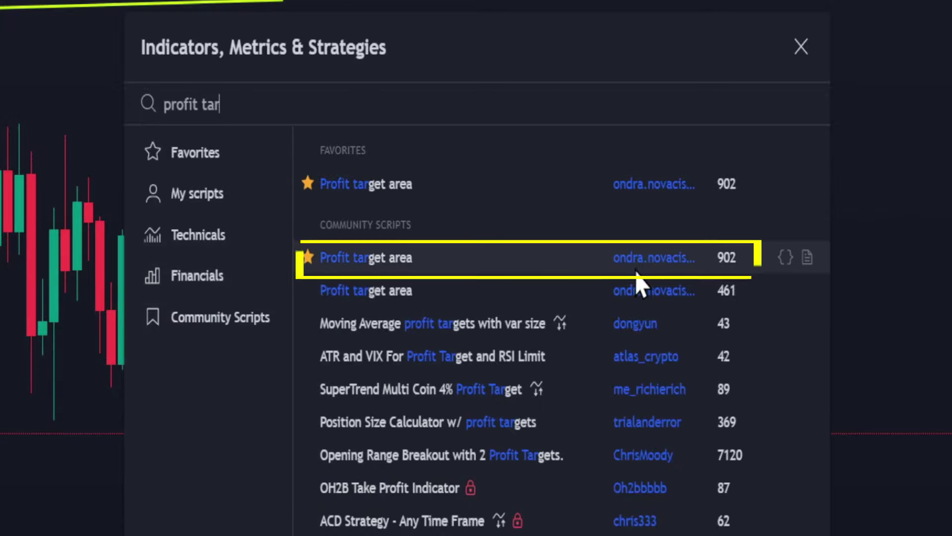
{"action": "left_click", "coordinate": [533, 268]}
{"action": "left_click", "coordinate": [801, 47]}
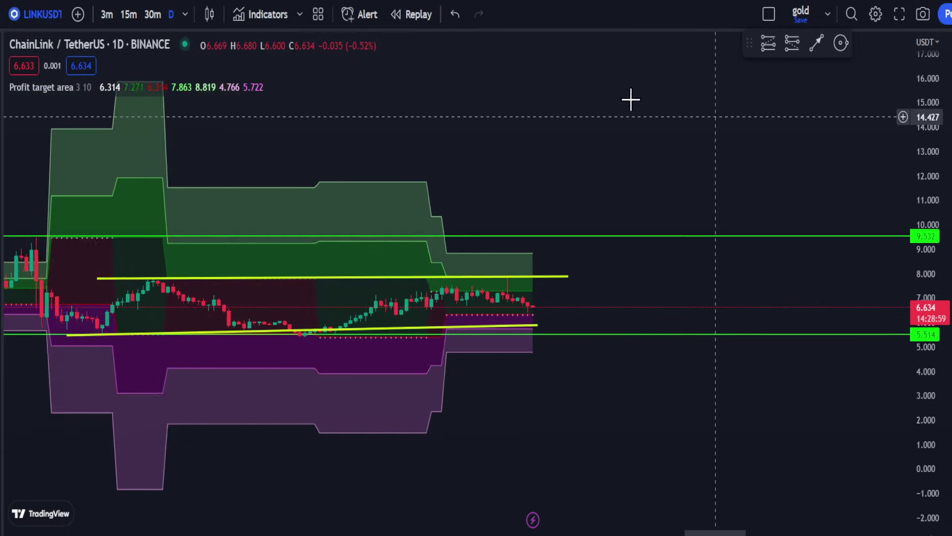
In the Profit target area style settings, turn off the Resistance, Support, 62% above and 38% below lines
{"action": "scroll", "coordinate": [631, 99], "scroll_direction": "down", "scroll_amount": 1}
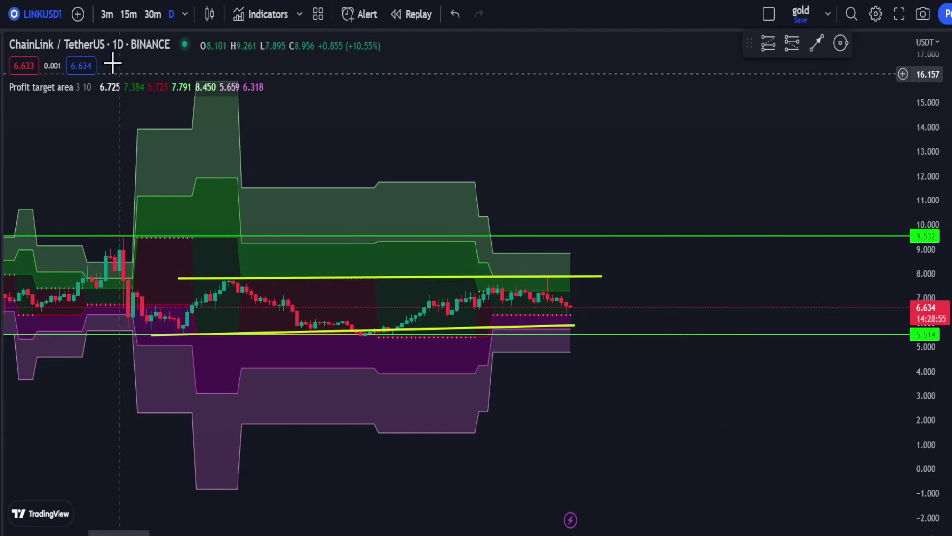
{"action": "left_click", "coordinate": [120, 89]}
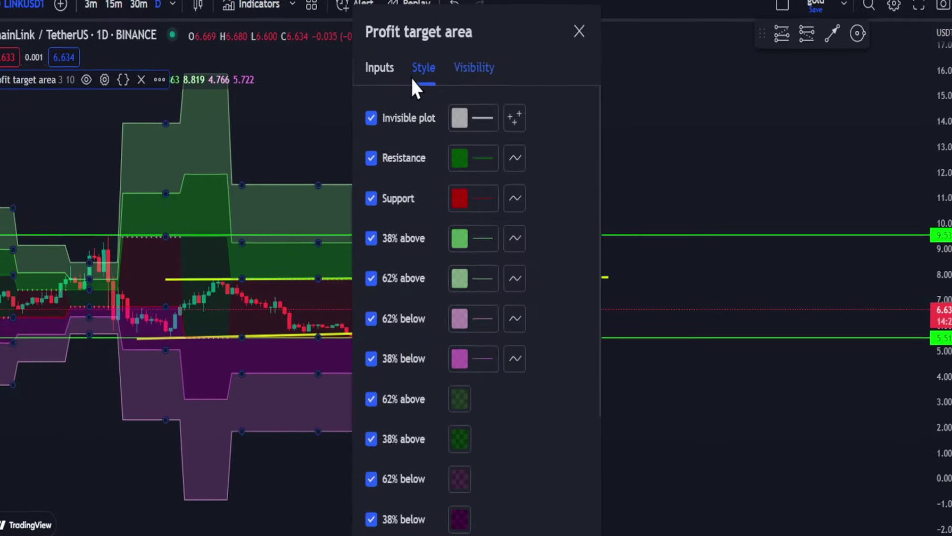
{"action": "left_click", "coordinate": [395, 146]}
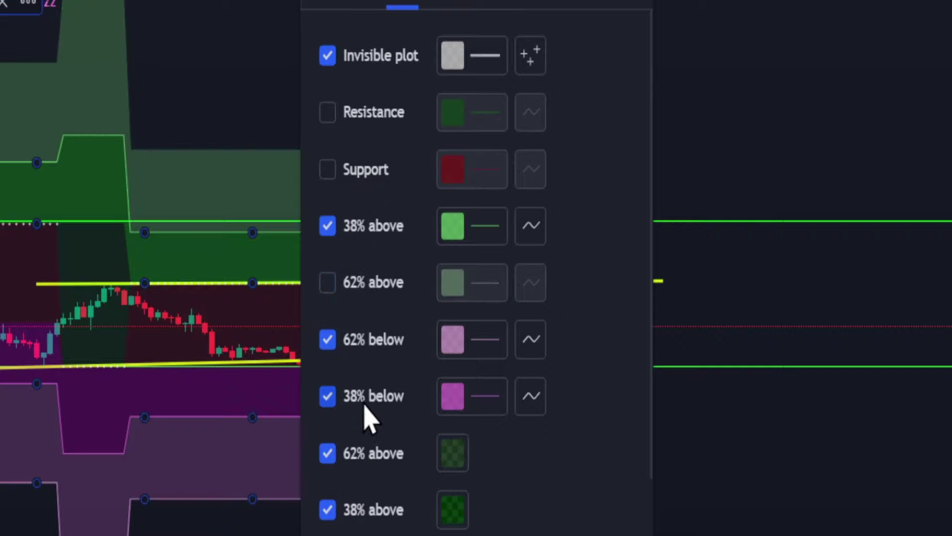
{"action": "scroll", "coordinate": [471, 422], "scroll_direction": "down", "scroll_amount": 5}
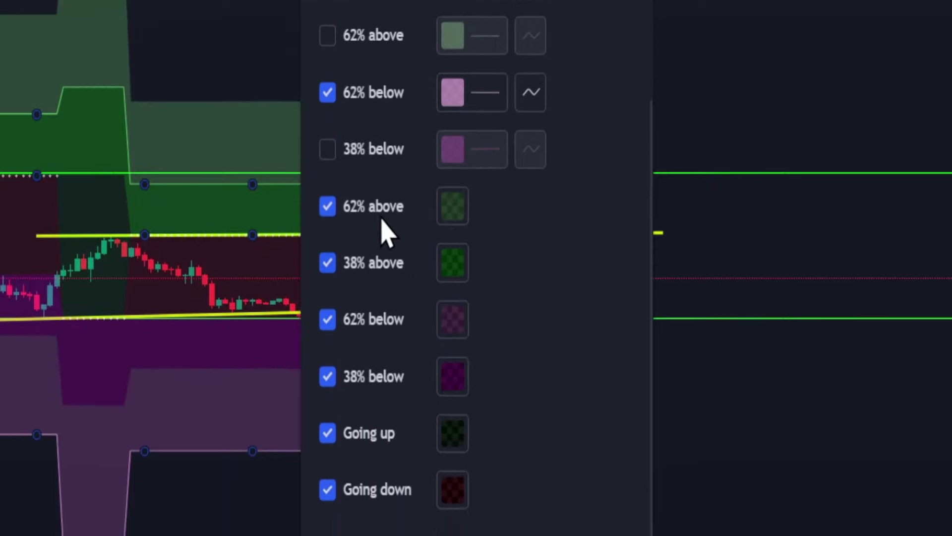
Turn off the indicator's background fills for 62% above, 38% above, 62% below and 38% below
{"action": "left_click", "coordinate": [379, 194]}
{"action": "left_click", "coordinate": [374, 243]}
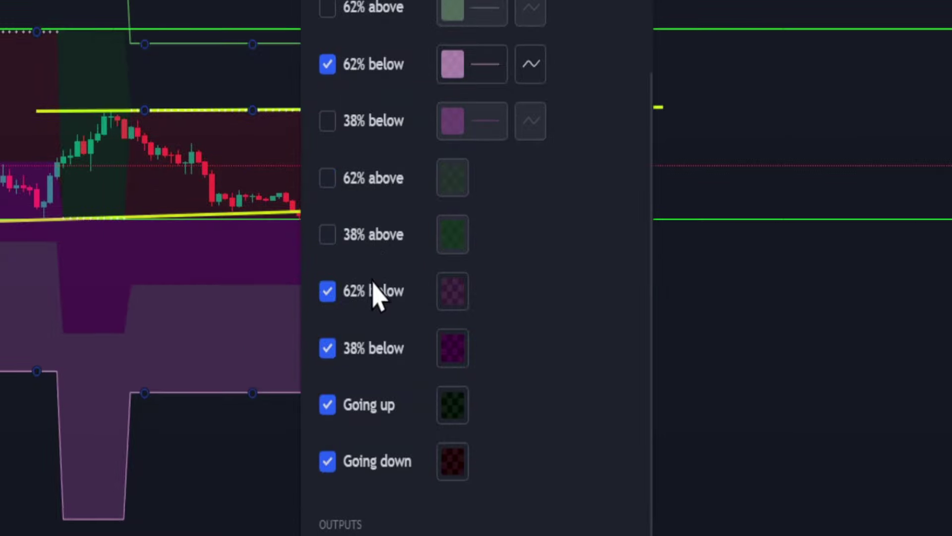
{"action": "left_click", "coordinate": [373, 288]}
{"action": "left_click", "coordinate": [368, 358]}
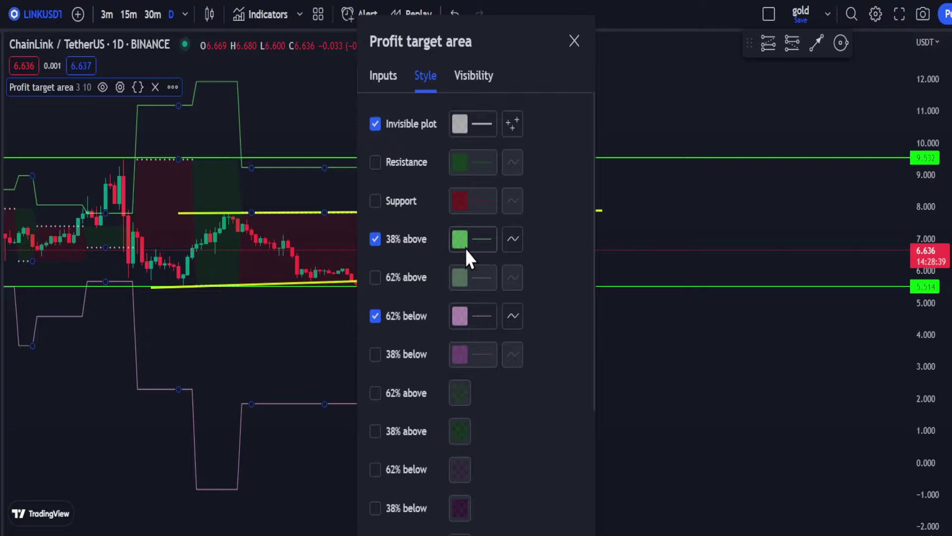
Recolor the 38% above line bright yellow with medium thickness, and restyle the 62% below line as a thicker light pink line
{"action": "left_click", "coordinate": [463, 248]}
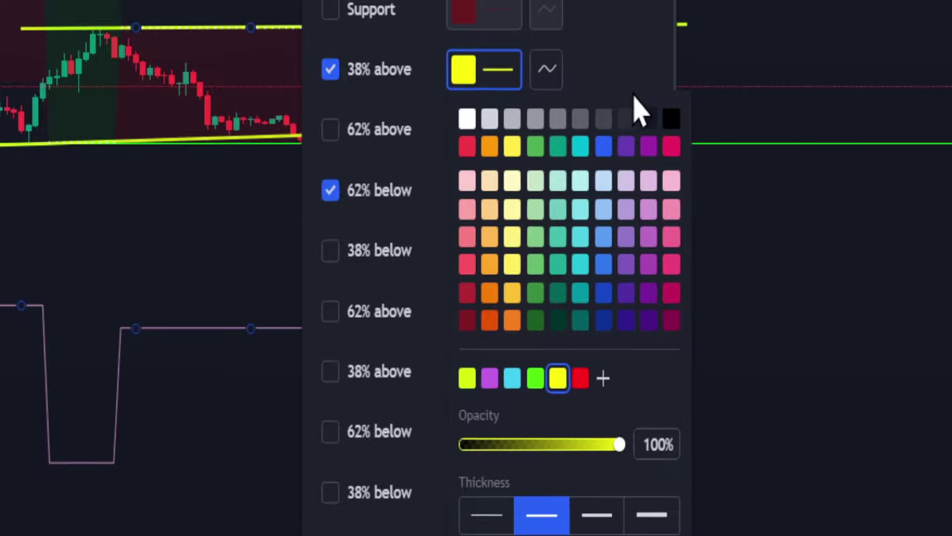
{"action": "left_click", "coordinate": [626, 75]}
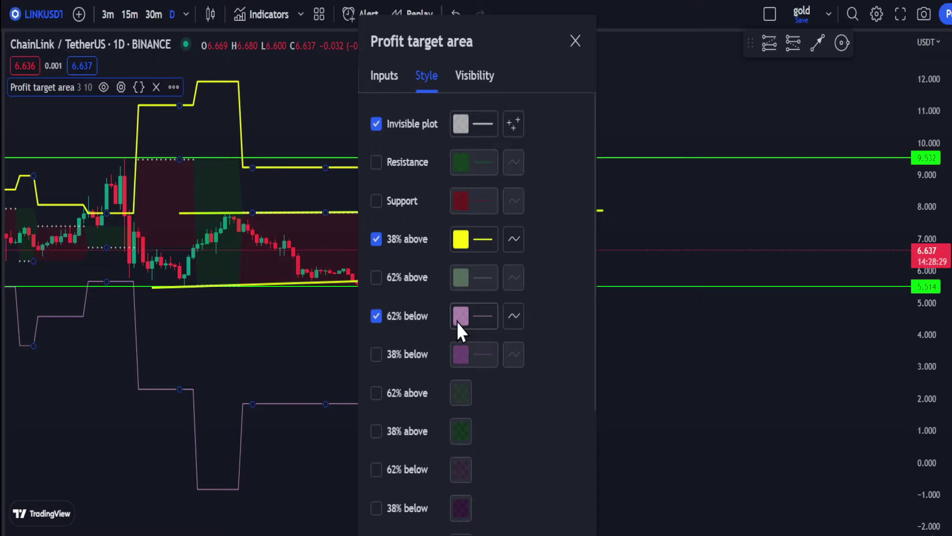
{"action": "left_click", "coordinate": [458, 318]}
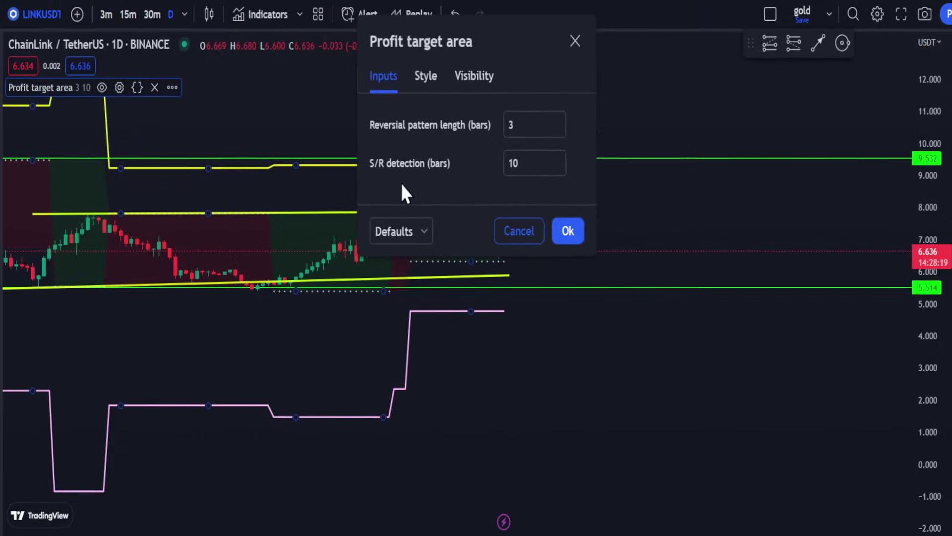
Set the Profit target area's S/R detection to 14 bars and apply the settings
{"action": "left_click", "coordinate": [534, 163]}
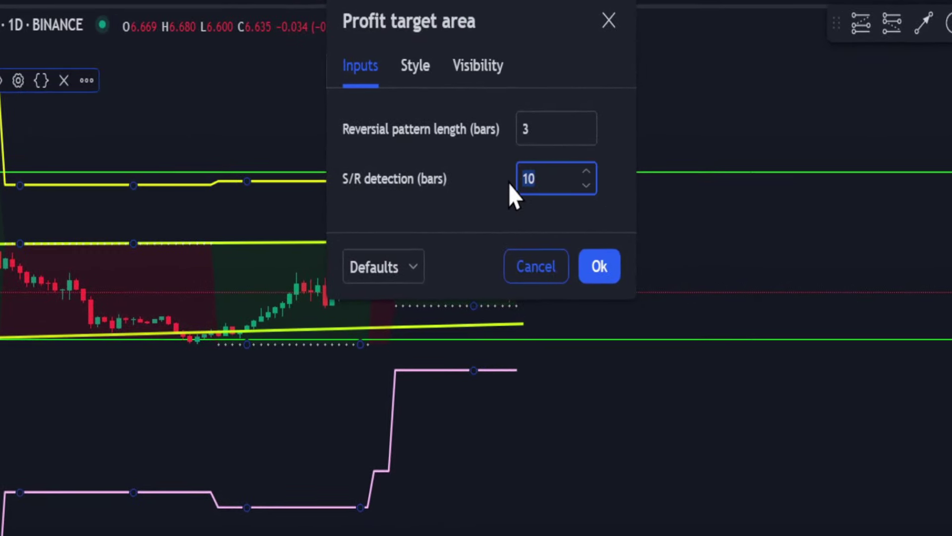
{"action": "type", "text": "14"}
{"action": "left_click", "coordinate": [594, 273]}
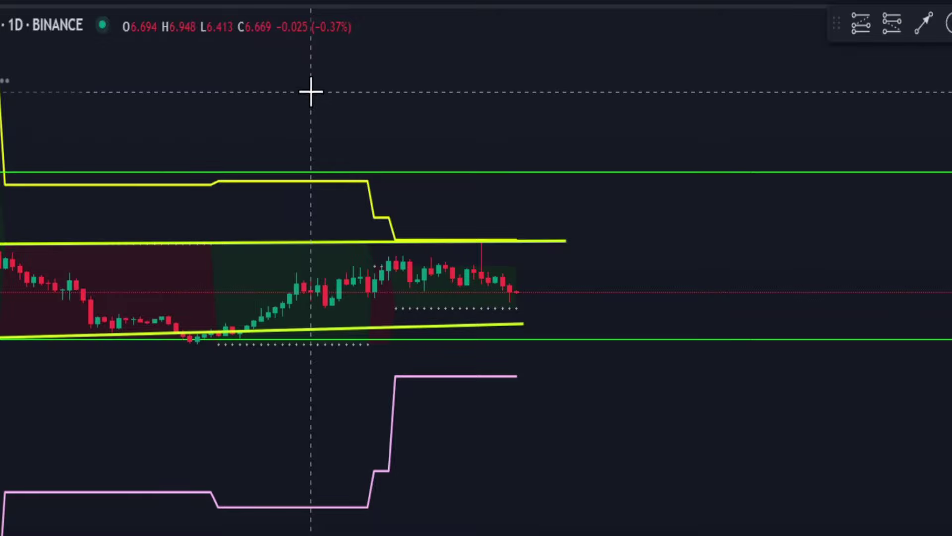
Search the indicators for "zlsma" and add the community script ZLSMA - Zero Lag LSMA to the chart
{"action": "left_click", "coordinate": [248, 6]}
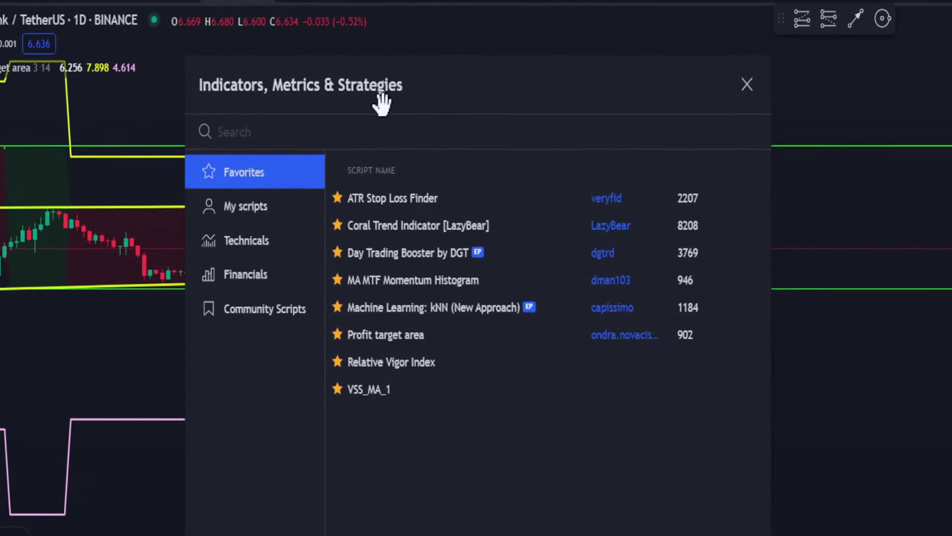
{"action": "type", "text": "zlsma"}
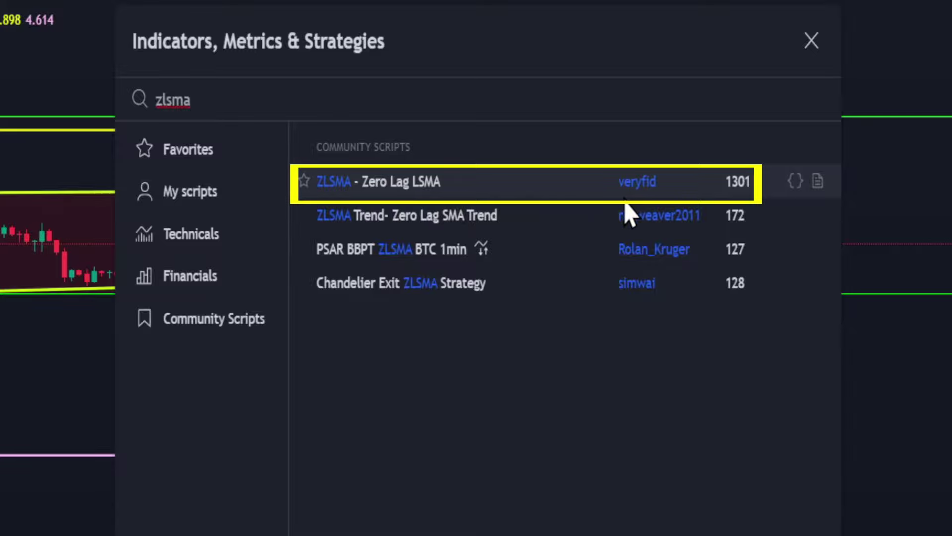
{"action": "left_click", "coordinate": [537, 188]}
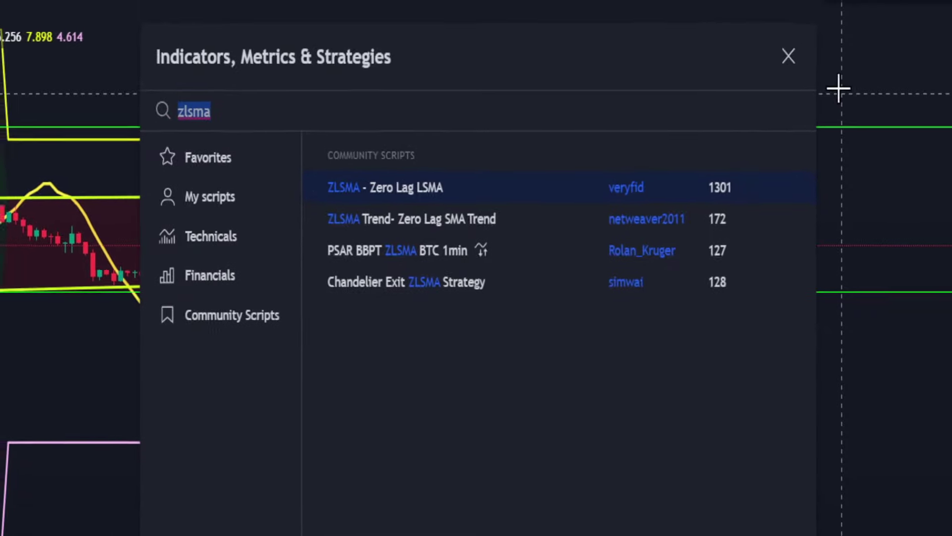
{"action": "left_click", "coordinate": [812, 40]}
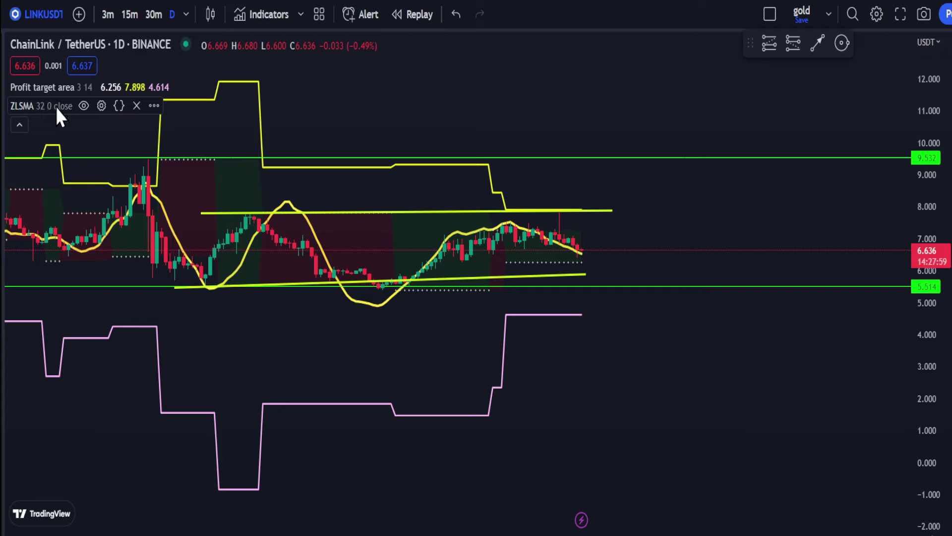
Recolor the ZLSMA plot bright yellow, set its length to 50, and apply the settings
{"action": "left_click", "coordinate": [101, 106]}
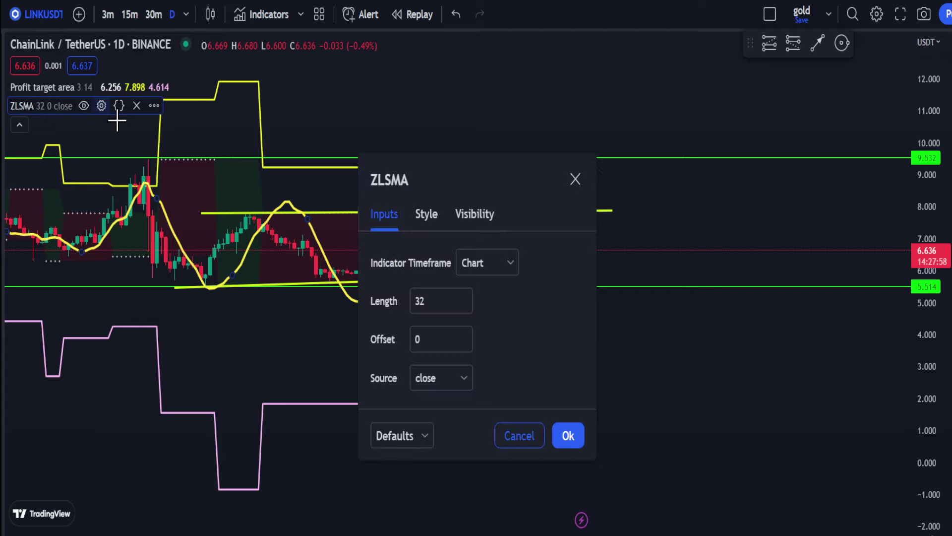
{"action": "left_click", "coordinate": [431, 222]}
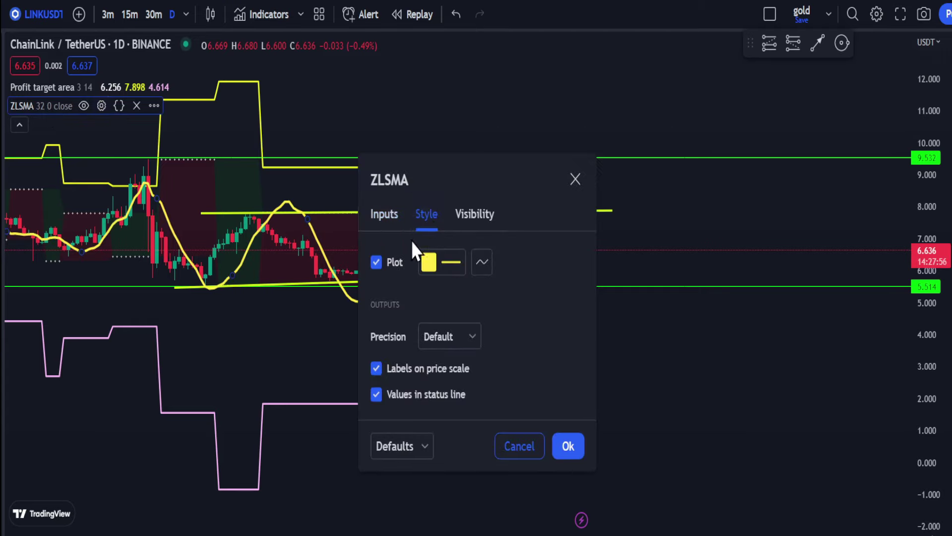
{"action": "left_click", "coordinate": [436, 267]}
{"action": "left_click", "coordinate": [489, 459]}
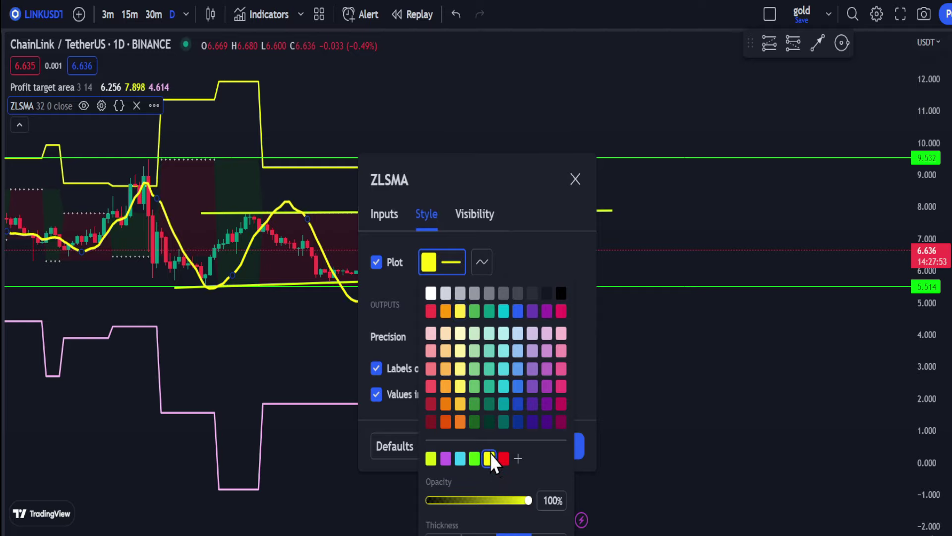
{"action": "left_click", "coordinate": [559, 270]}
{"action": "left_click", "coordinate": [385, 218]}
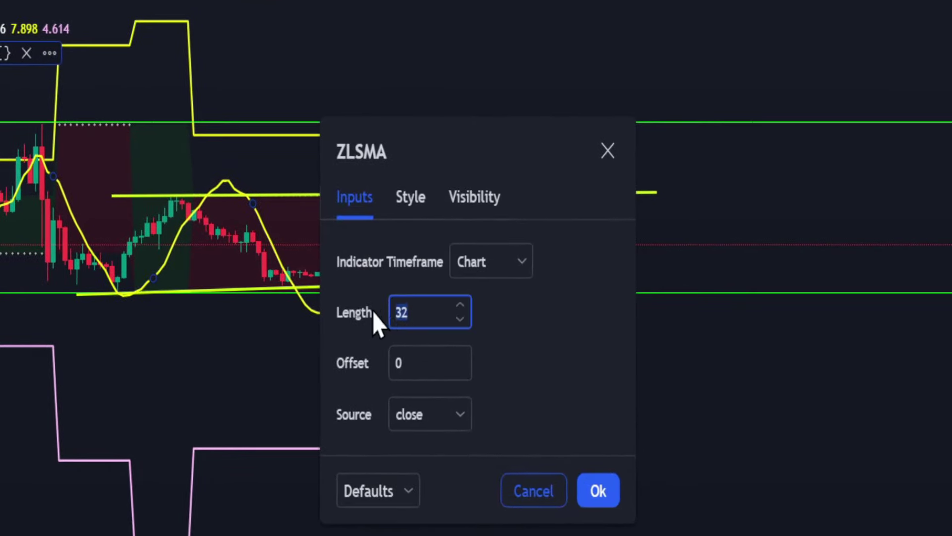
{"action": "left_click", "coordinate": [598, 491]}
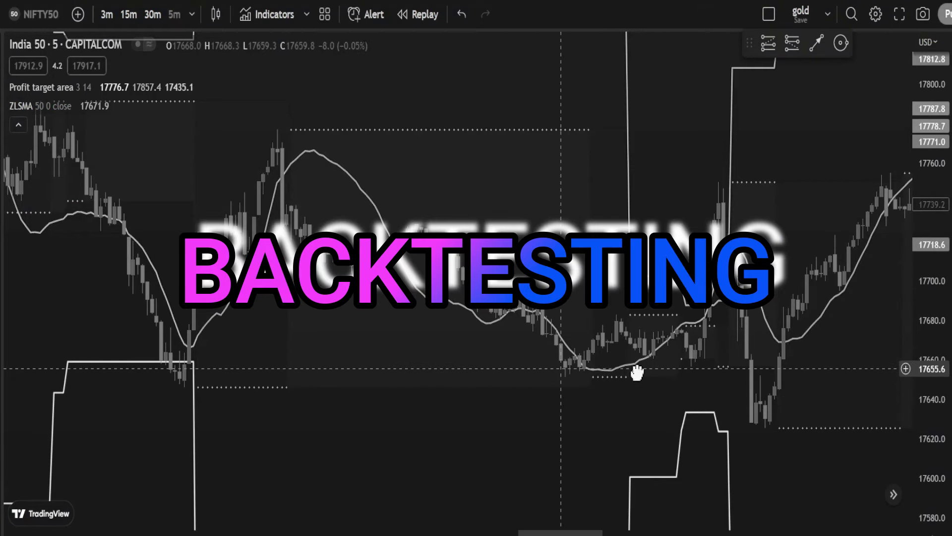
Mark a long position on the 5-minute NIFTY50 chart with entry at 17676.7, stop at 17634.9 and target at 17767.1
{"action": "left_click_drag", "start_coordinate": [629, 461], "coordinate": [787, 461]}
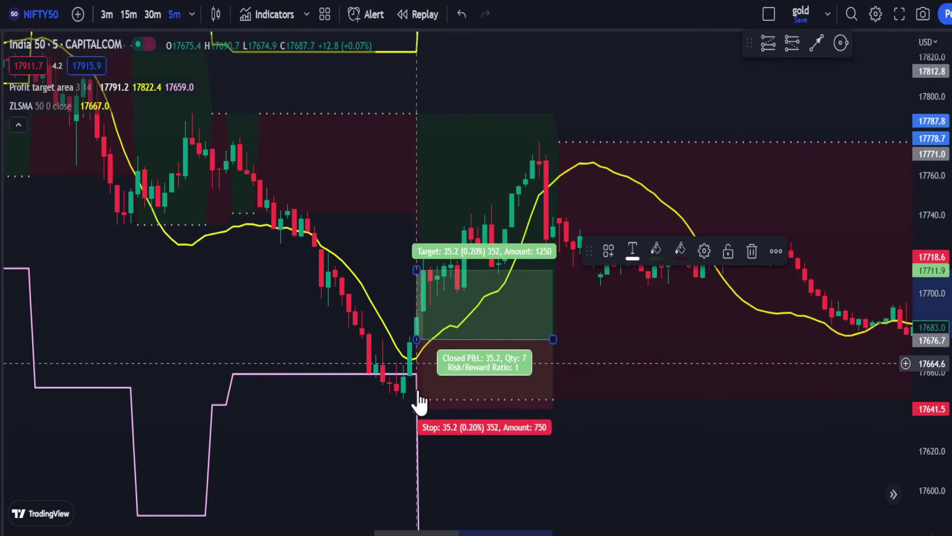
{"action": "left_click_drag", "start_coordinate": [419, 401], "coordinate": [417, 421]}
{"action": "left_click_drag", "start_coordinate": [417, 270], "coordinate": [431, 162]}
Mark a short position after the price peak with entry at 17730.5, stop at 17765.2 and target at 17658.7
{"action": "left_click_drag", "start_coordinate": [749, 120], "coordinate": [677, 121]}
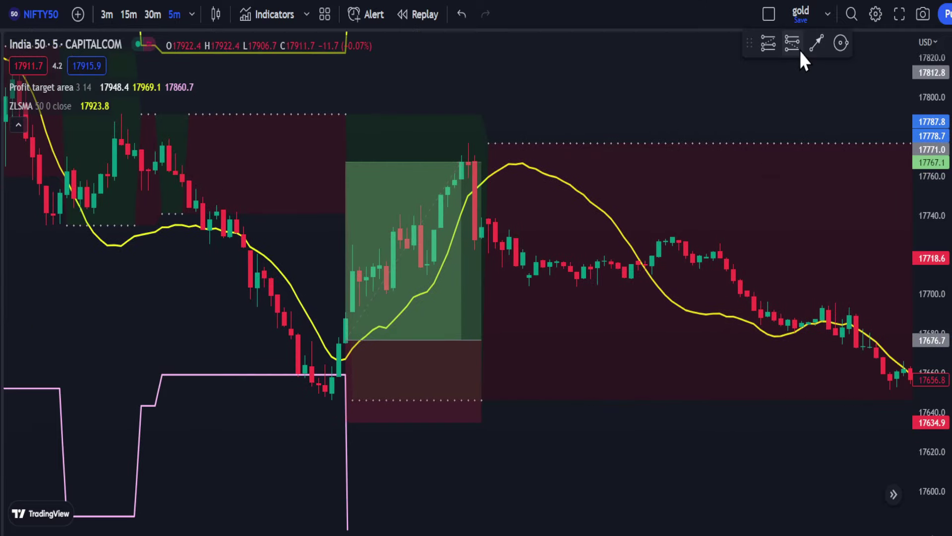
{"action": "left_click", "coordinate": [503, 234]}
{"action": "left_click_drag", "start_coordinate": [501, 304], "coordinate": [504, 376]}
Mark a second long position at the following price low with entry at 17656.0, stop at 17636.5 and target at about 17711.8
{"action": "left_click_drag", "start_coordinate": [595, 455], "coordinate": [317, 458]}
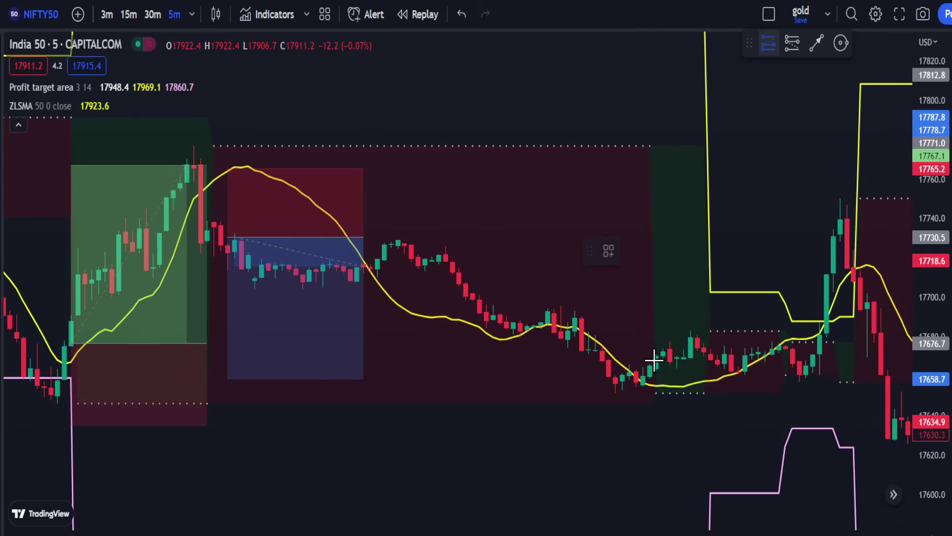
{"action": "left_click", "coordinate": [644, 384]}
{"action": "left_click_drag", "start_coordinate": [644, 442], "coordinate": [643, 422]}
{"action": "left_click_drag", "start_coordinate": [643, 325], "coordinate": [649, 237]}
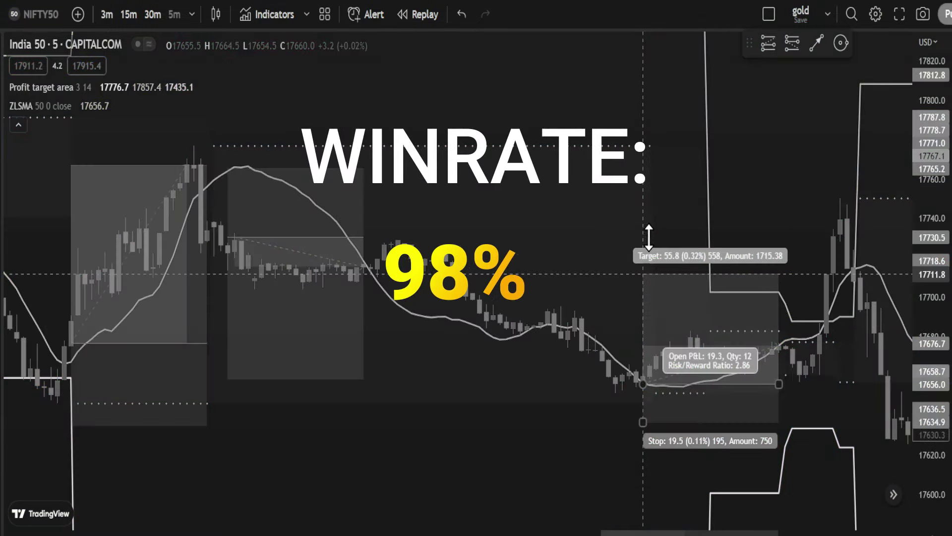